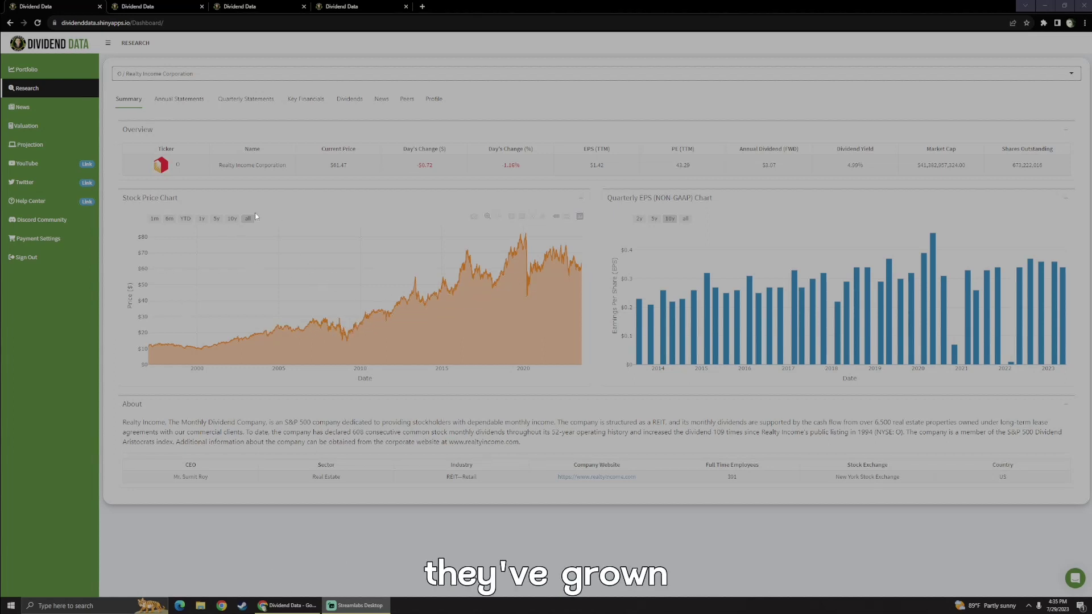
click(216, 218)
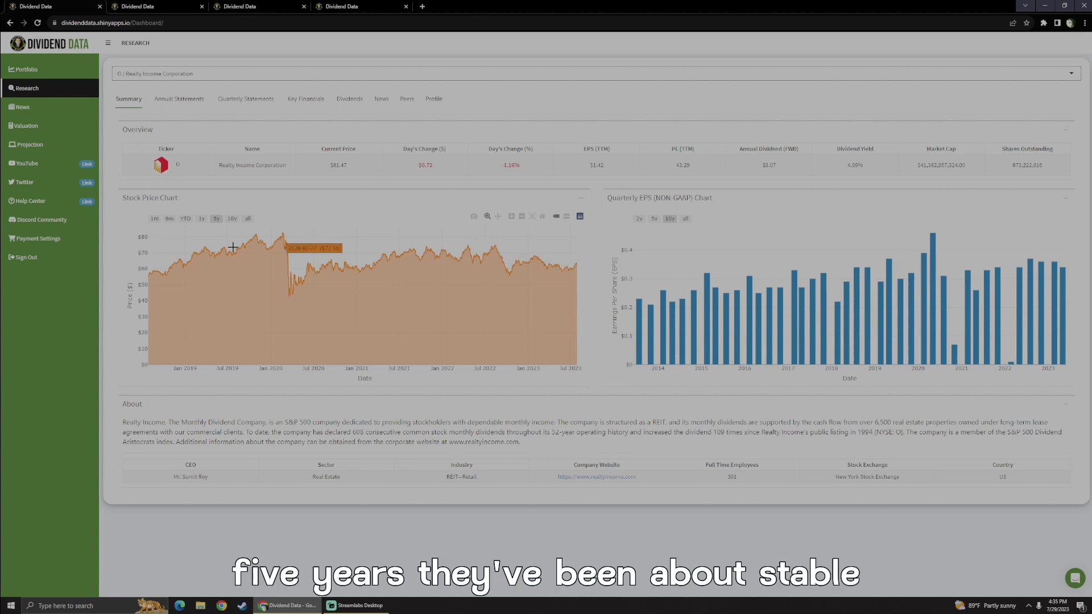
click(228, 223)
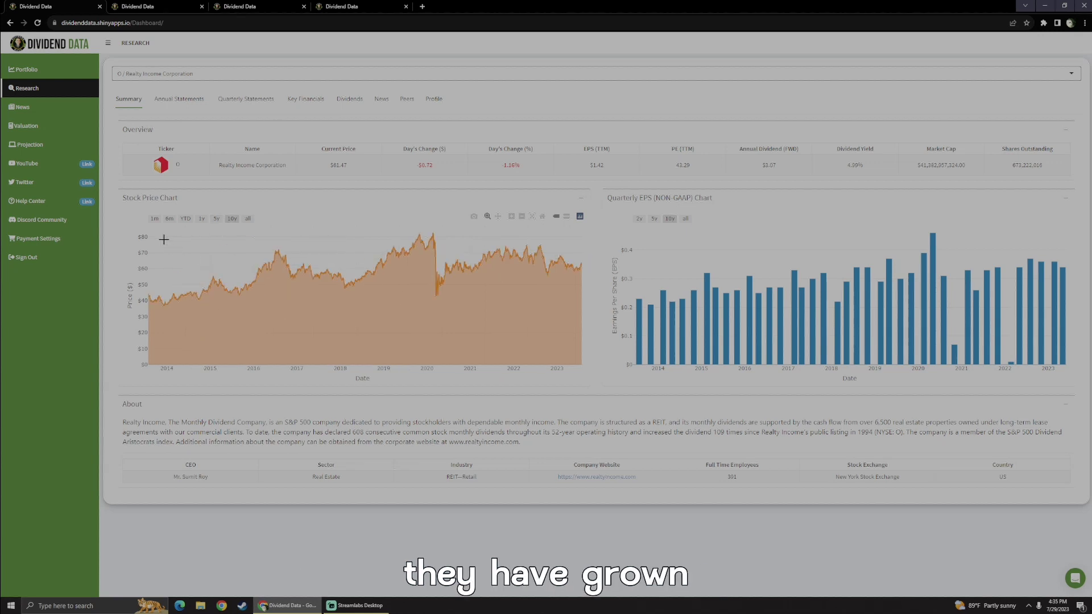
click(248, 222)
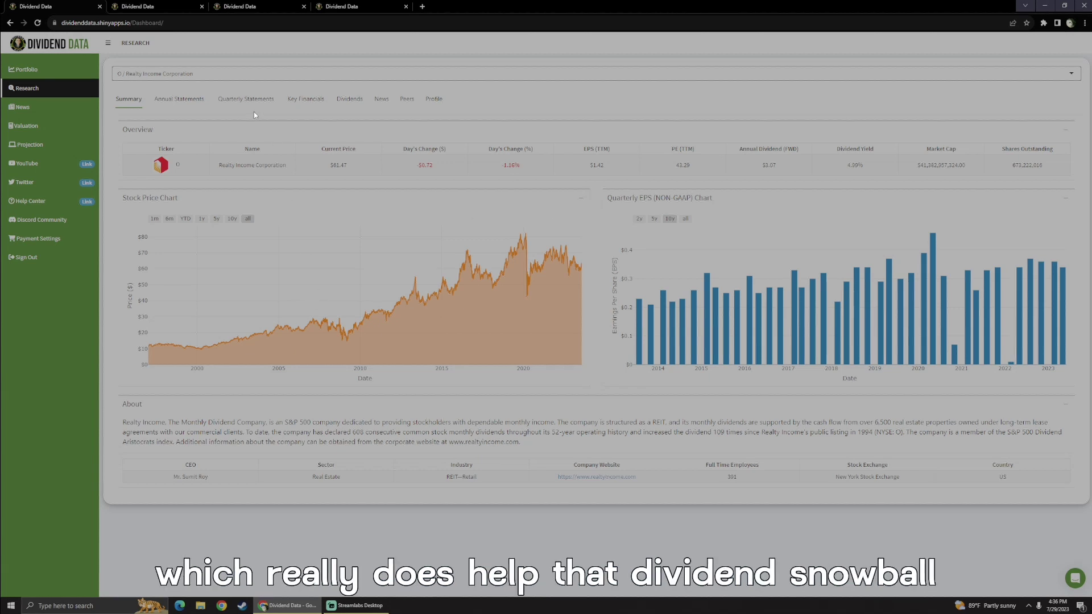
Show Realty Income's quarterly and annual free cash flow per share charts and growth rates under Key Financials.
click(305, 99)
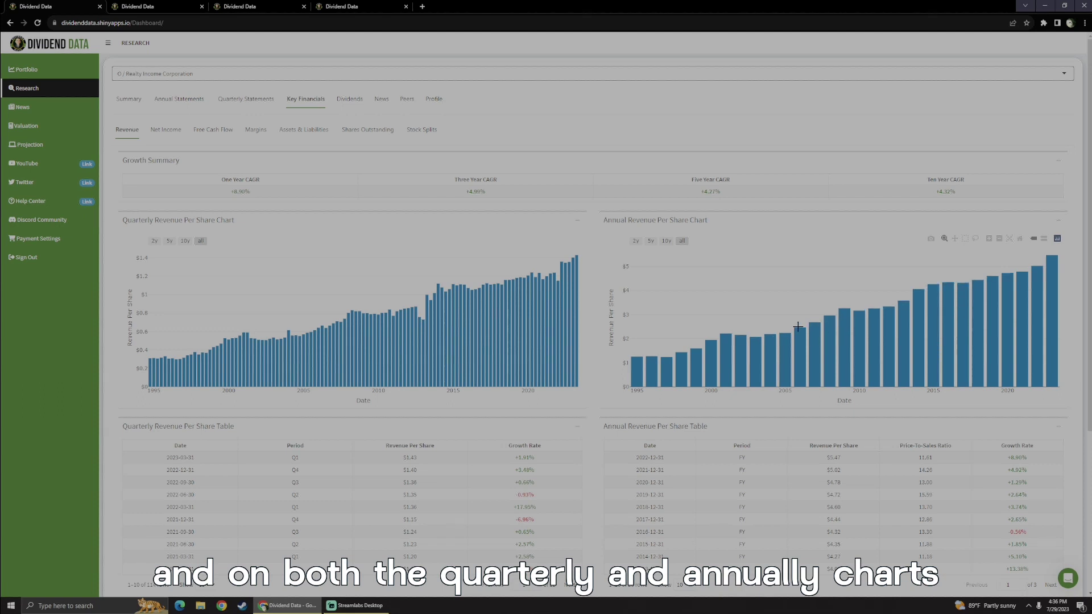
click(212, 129)
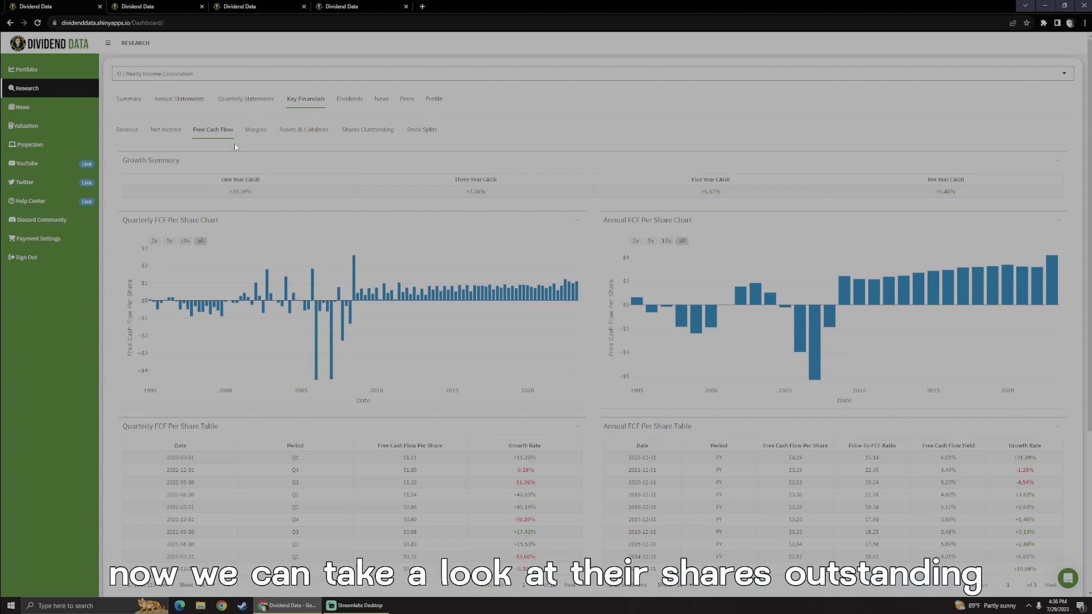
Display Realty Income's quarterly and annual shares outstanding charts and growth-rate tables.
click(369, 131)
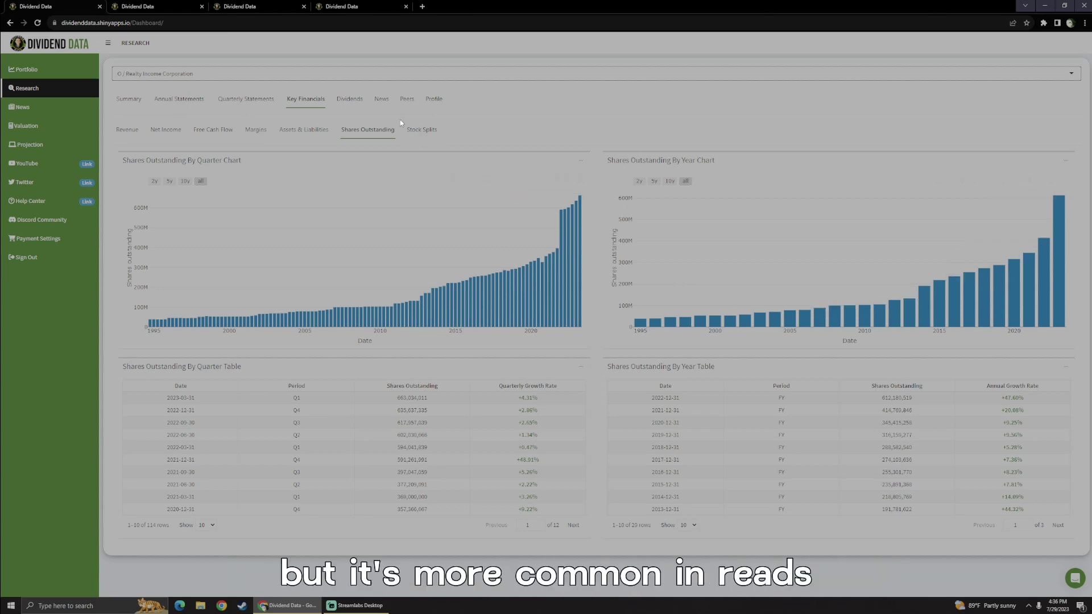
Review Realty Income's dividend growth CAGRs and monthly payment history, then go back to the Summary.
click(340, 106)
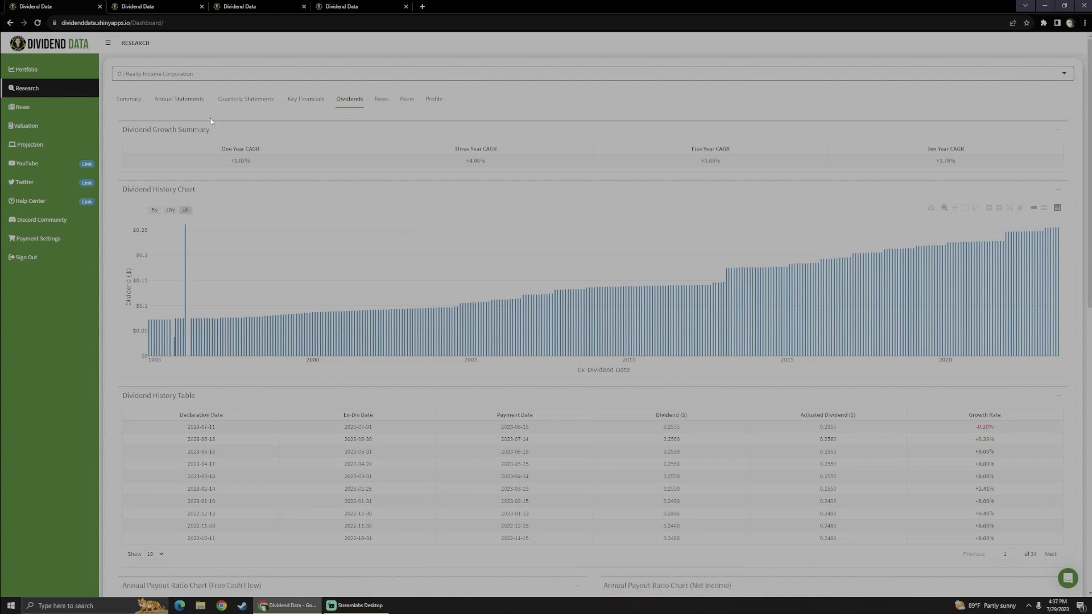
click(130, 99)
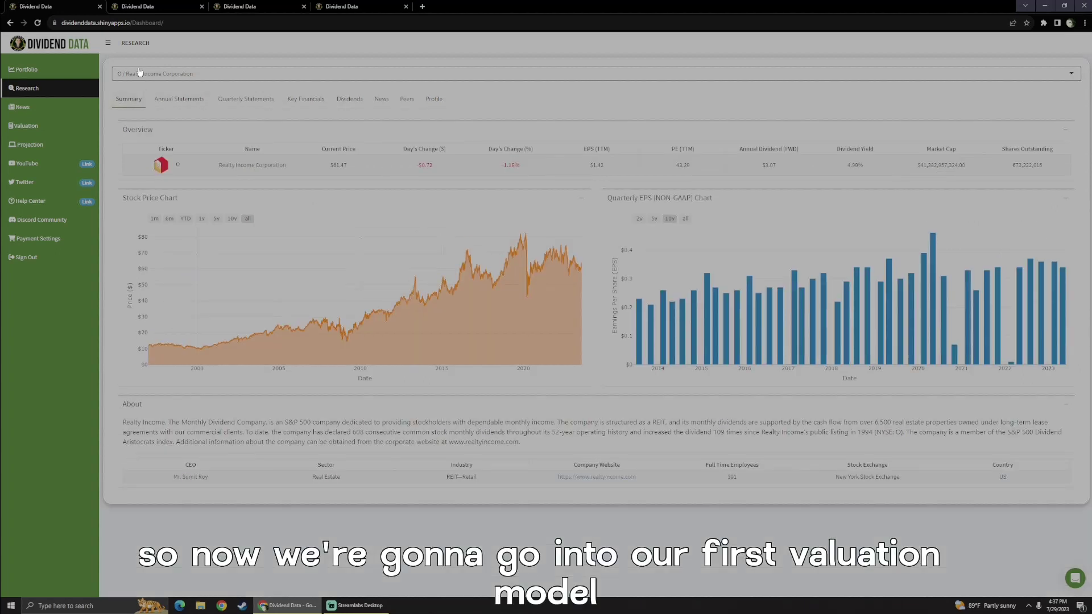
Run the Simple Graham Calculator with price 61.47, EPS 1.42 and discount rate 4.75.
click(132, 6)
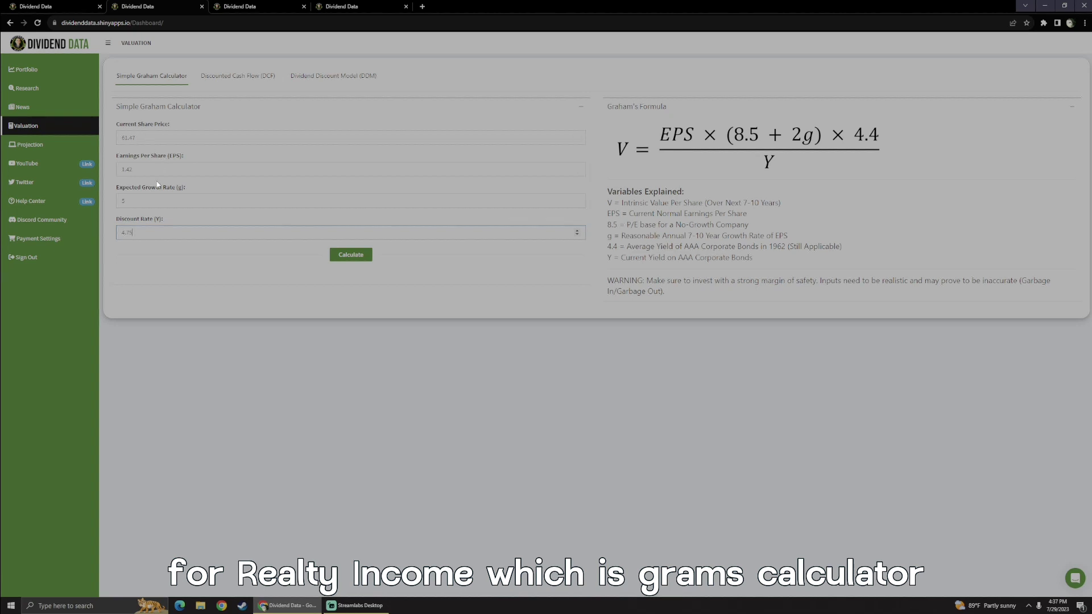
drag(139, 138, 115, 139)
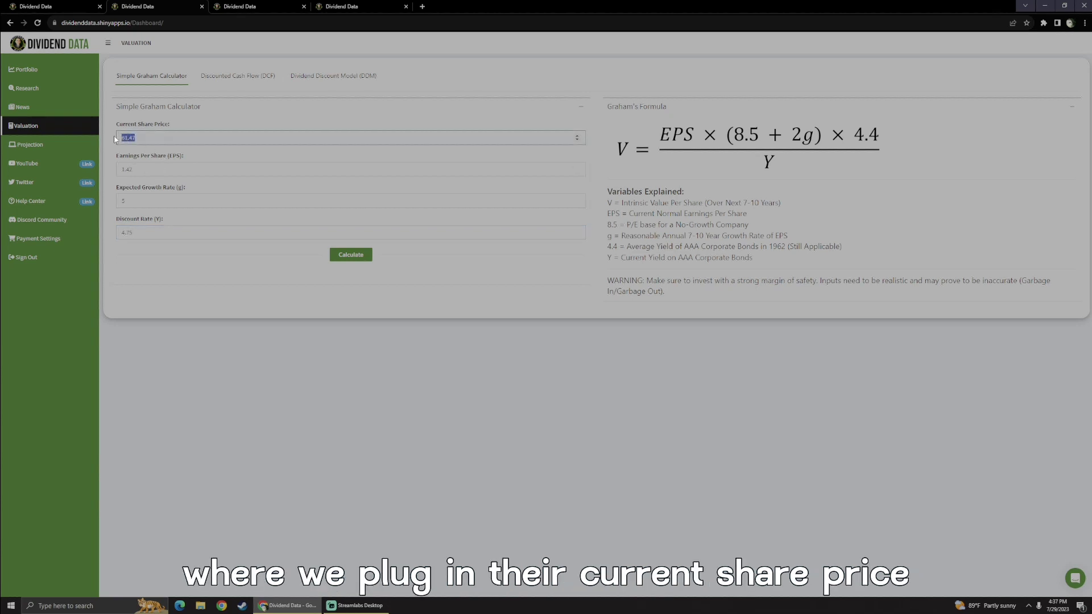
drag(157, 171, 120, 201)
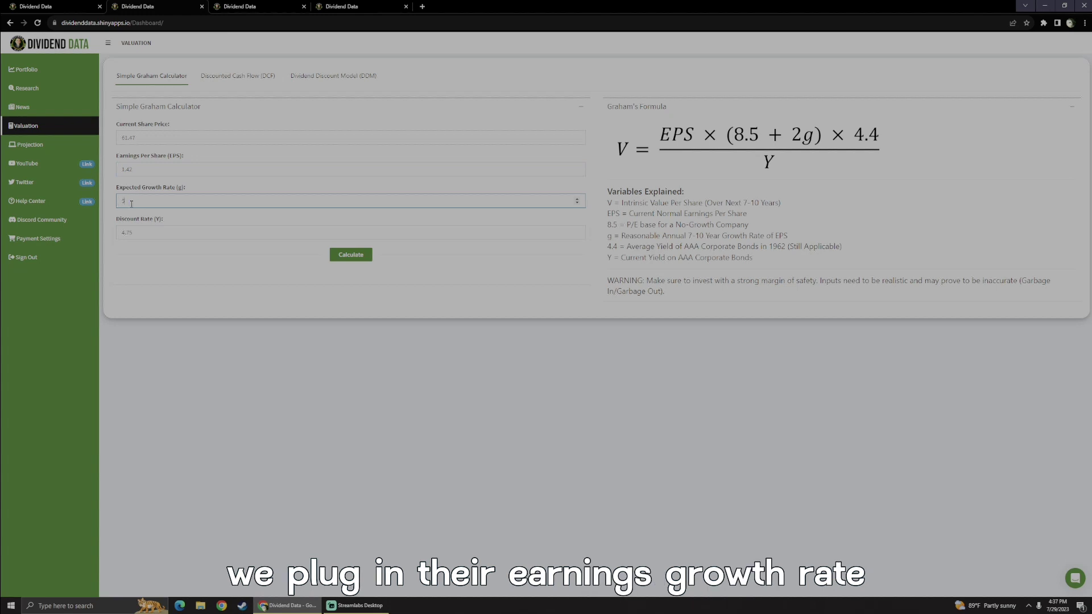
drag(144, 233, 122, 232)
click(170, 228)
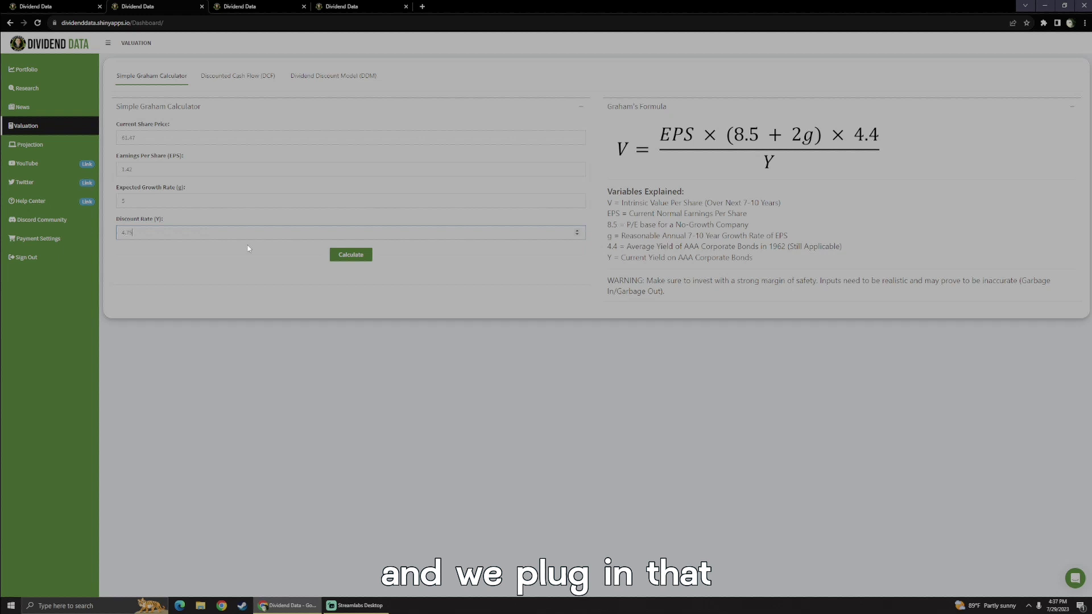
click(360, 256)
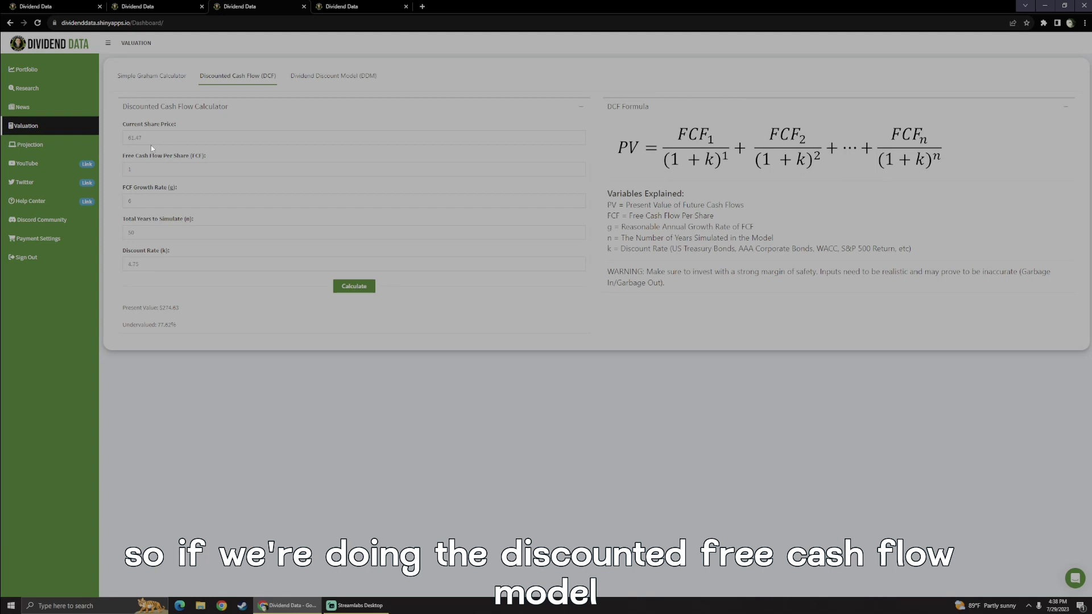
Recalculate the DCF using FCF per share, growth rate and a 4.75 discount rate, getting $68.66.
double_click(126, 169)
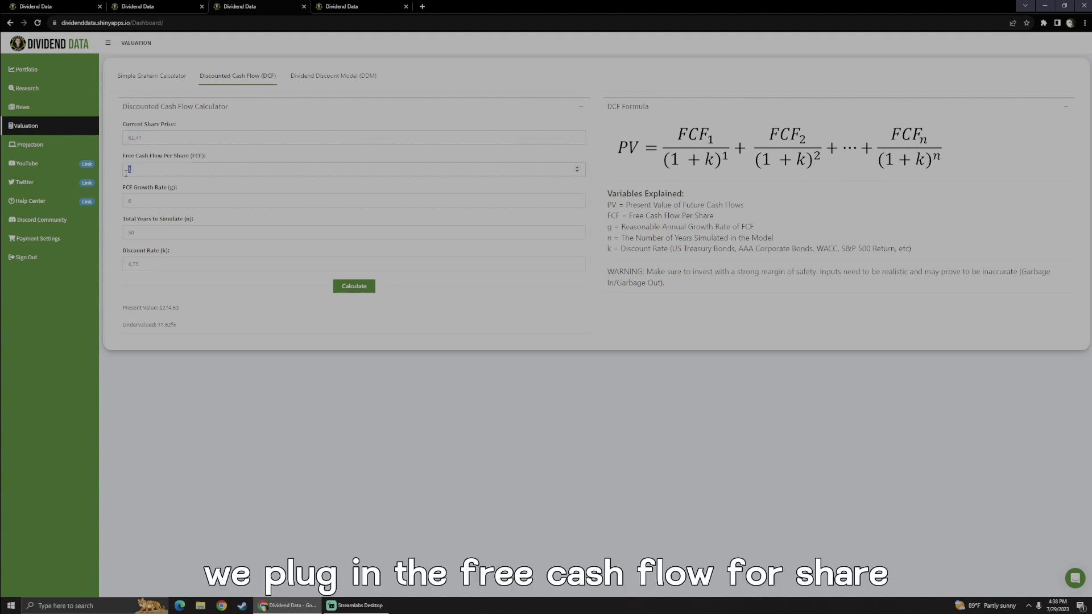
double_click(128, 203)
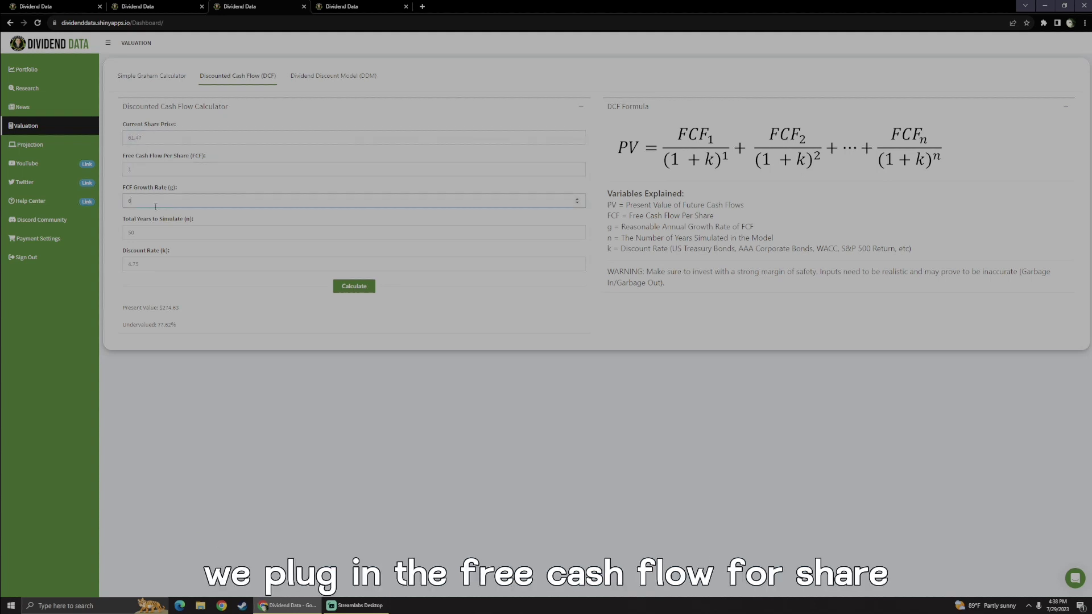
click(163, 238)
double_click(130, 264)
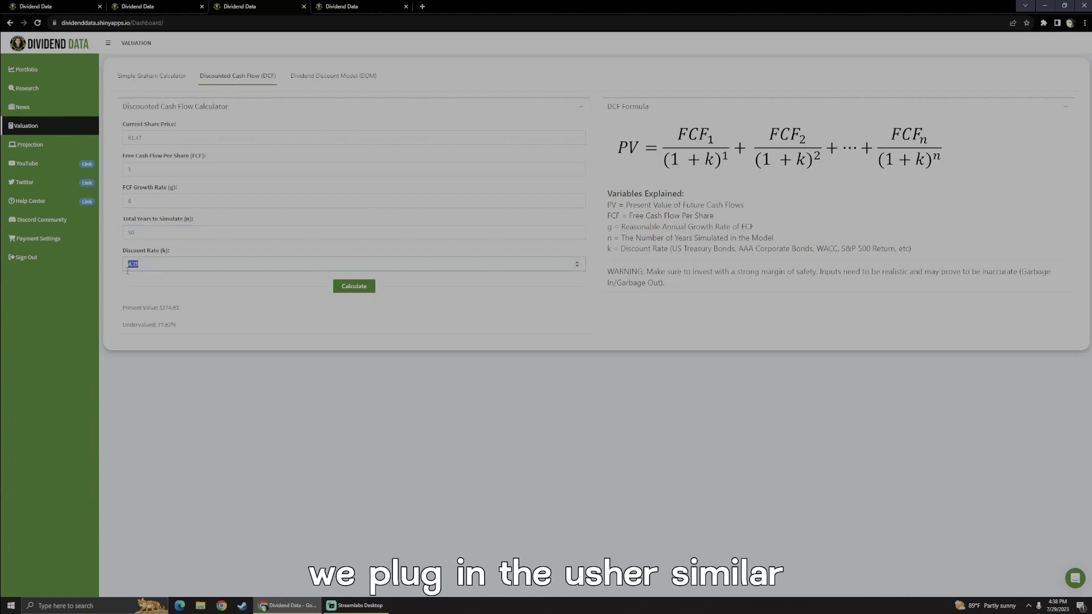
click(353, 286)
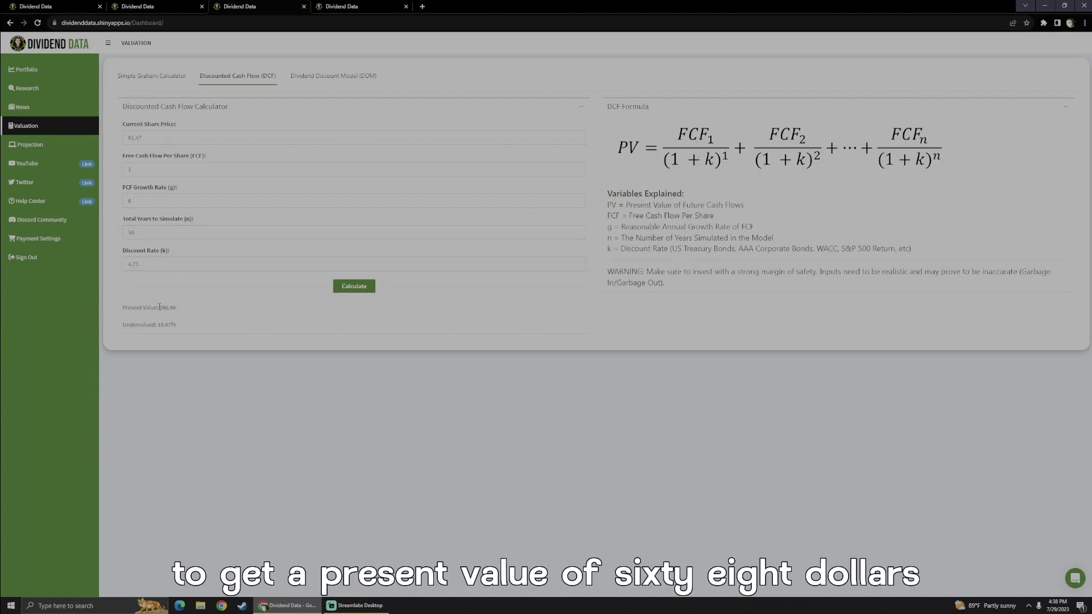
drag(160, 307, 177, 308)
click(180, 316)
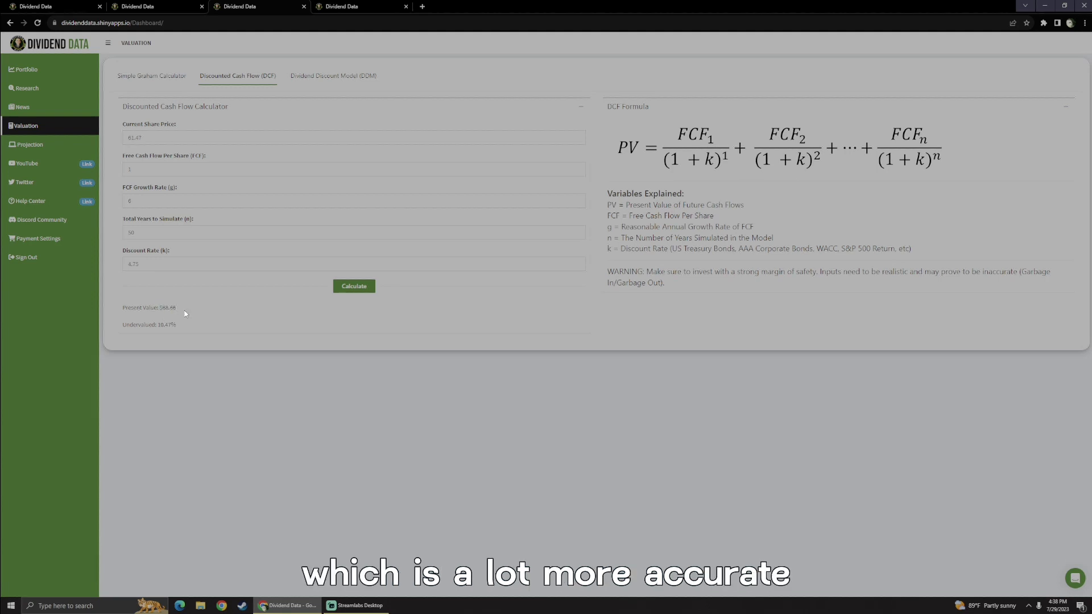
double_click(164, 137)
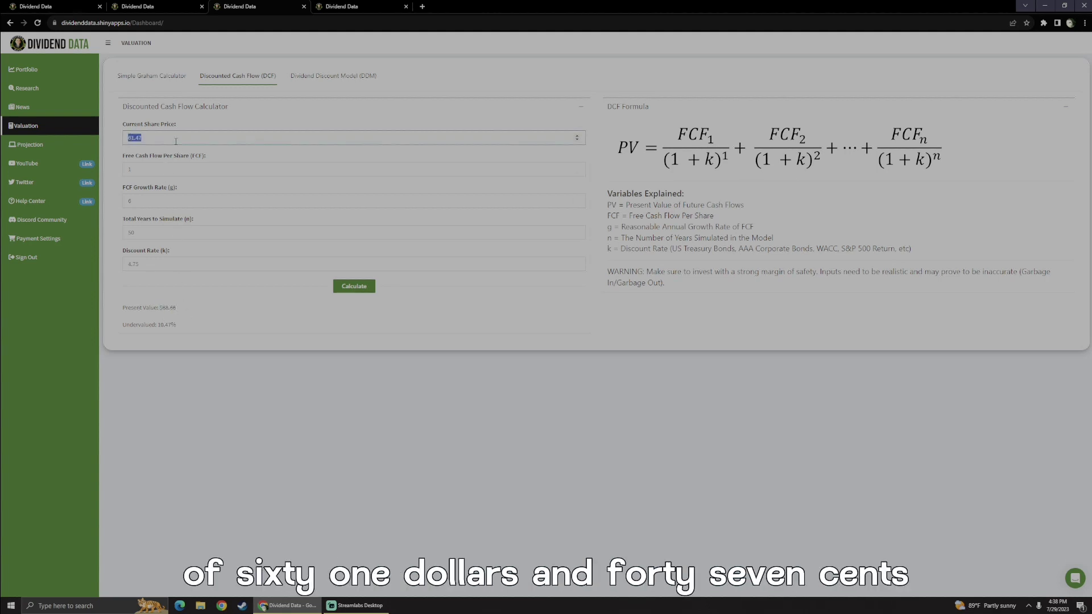
Run the Dividend Discount Model with the 3.07 annual dividend and 4.75 discount rate, yielding $128.49.
click(334, 77)
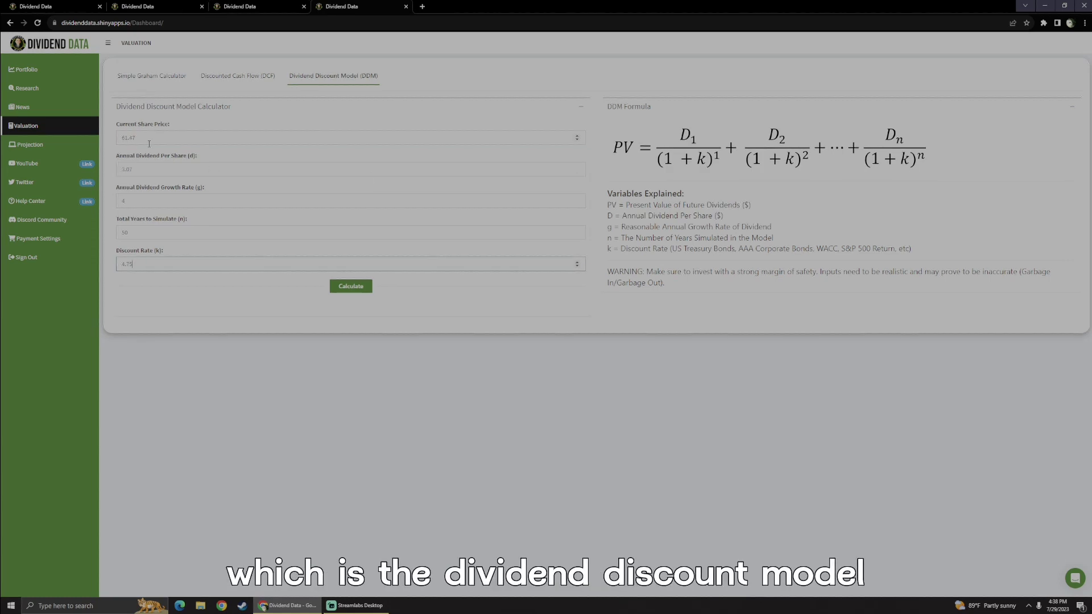
click(179, 142)
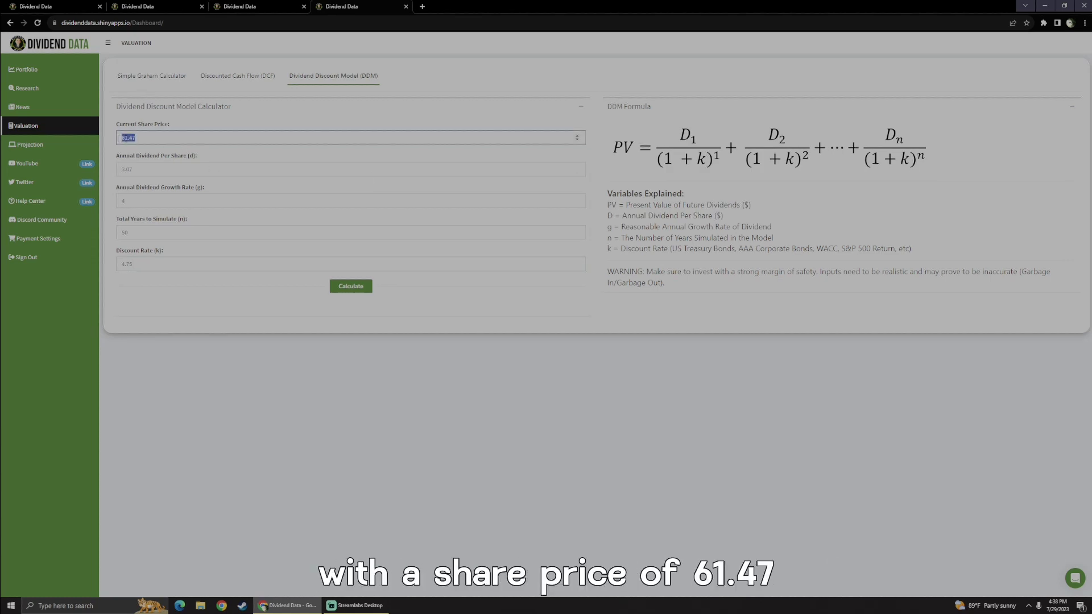
key(Tab)
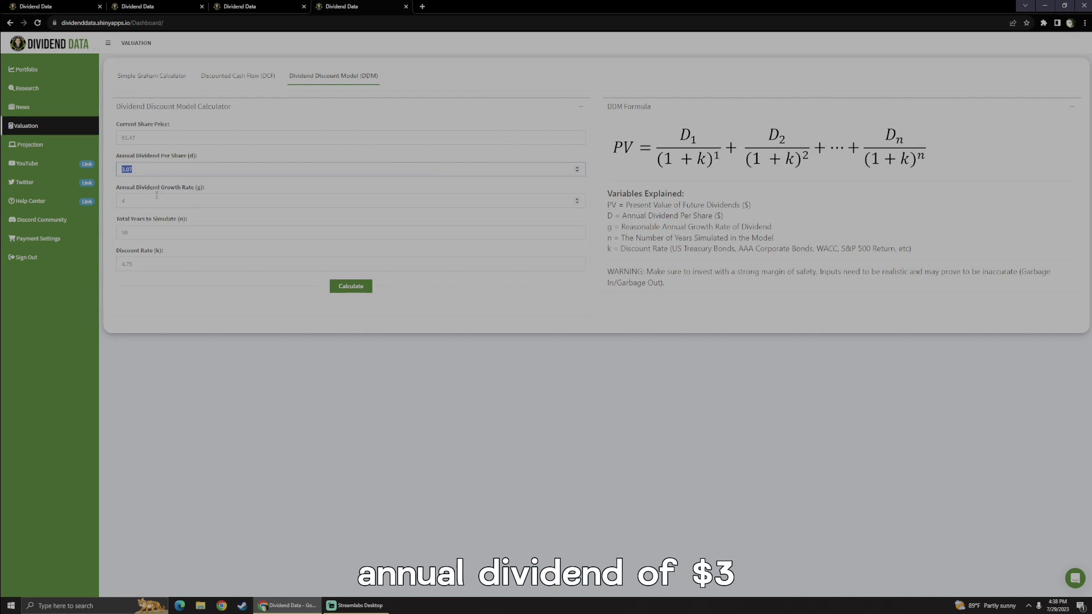
key(Tab)
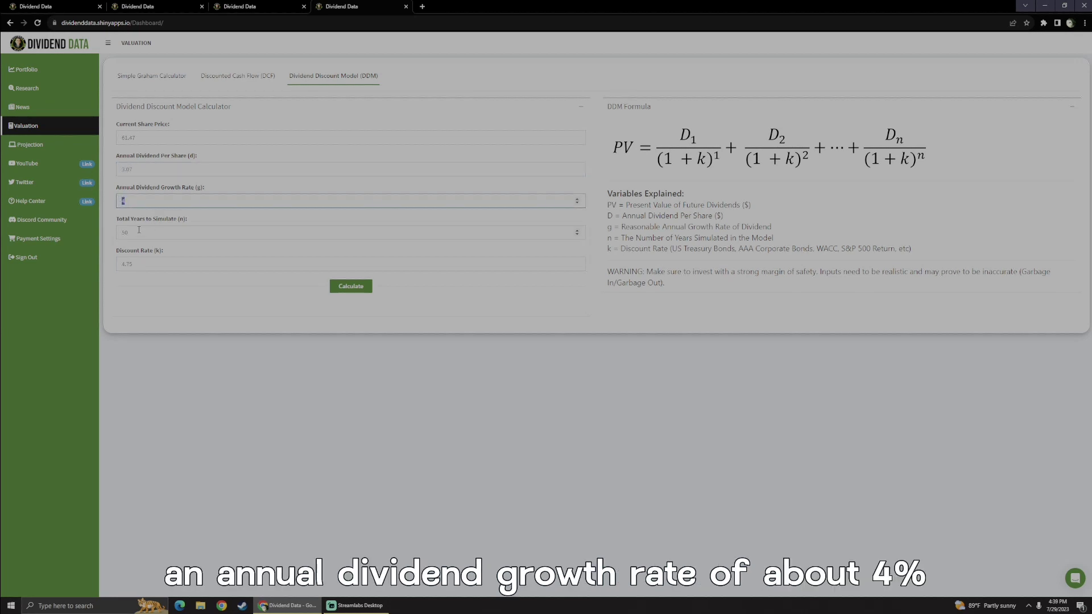
key(Tab)
key(Tab)
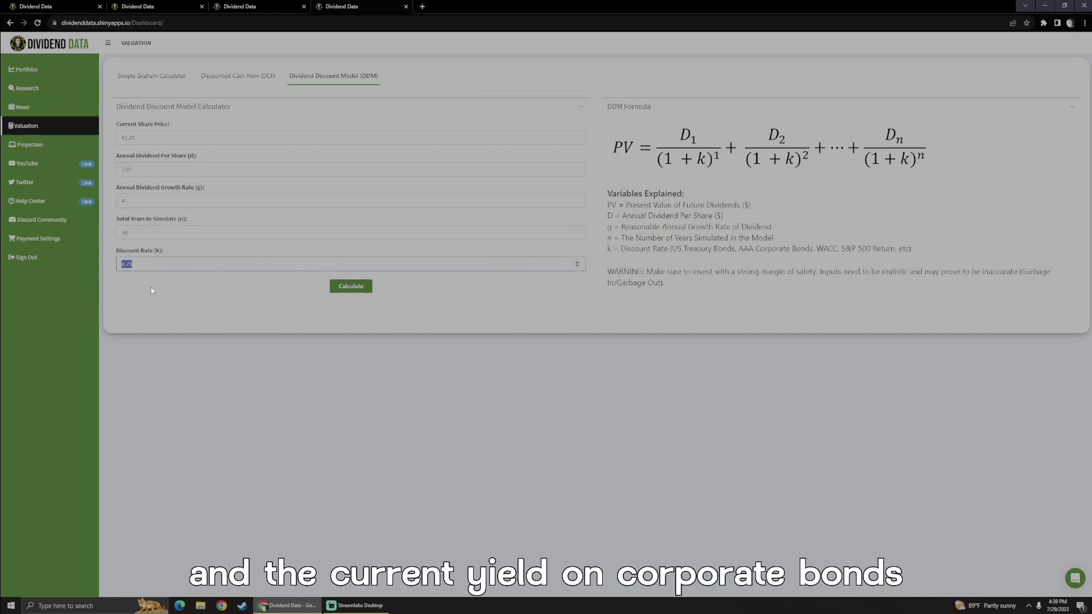
click(351, 287)
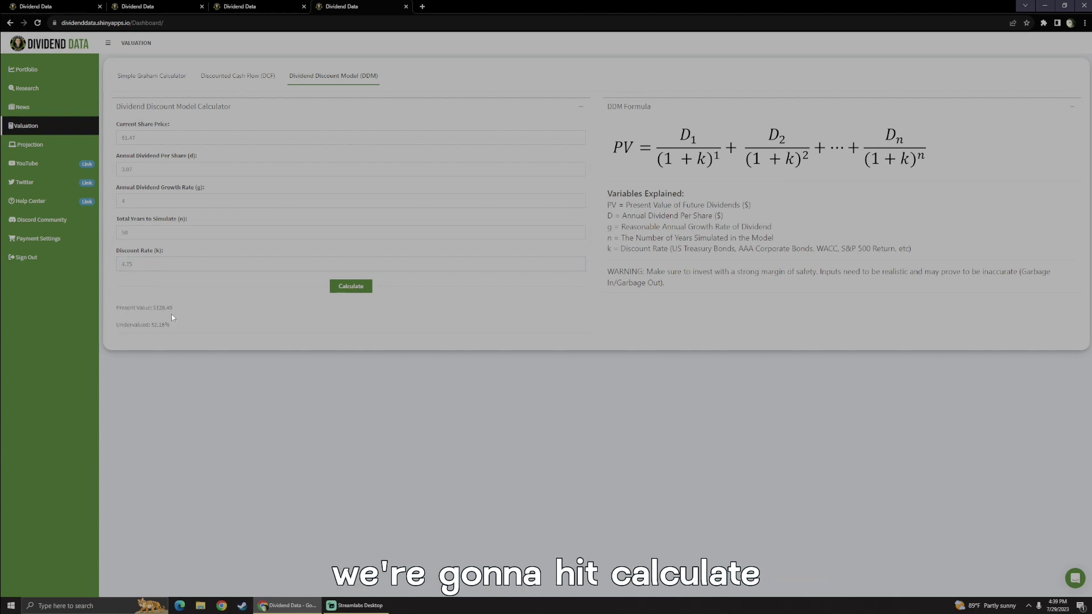
drag(153, 308, 192, 306)
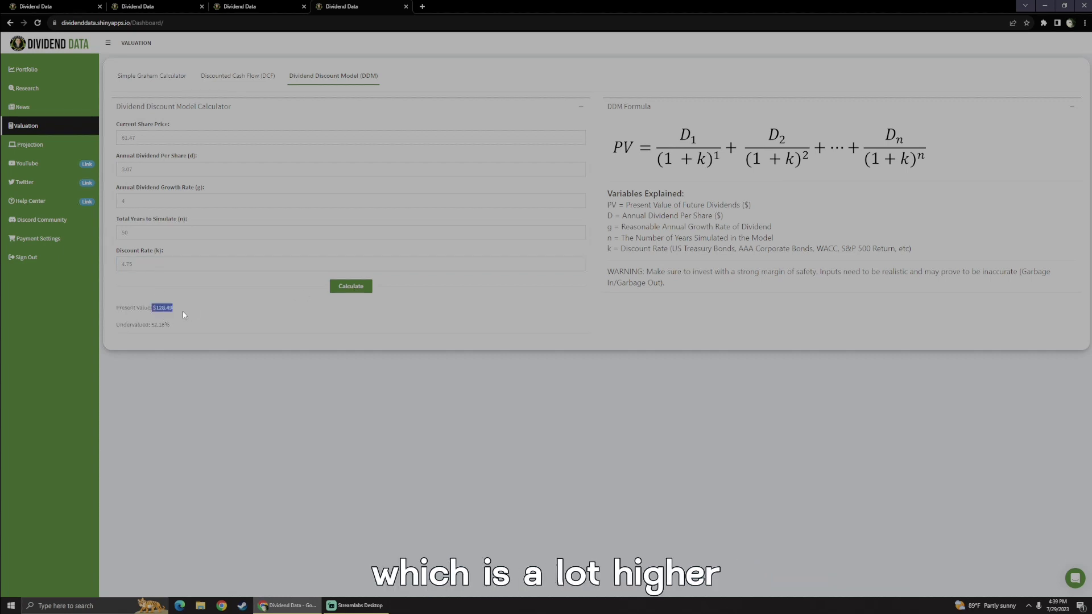
click(181, 316)
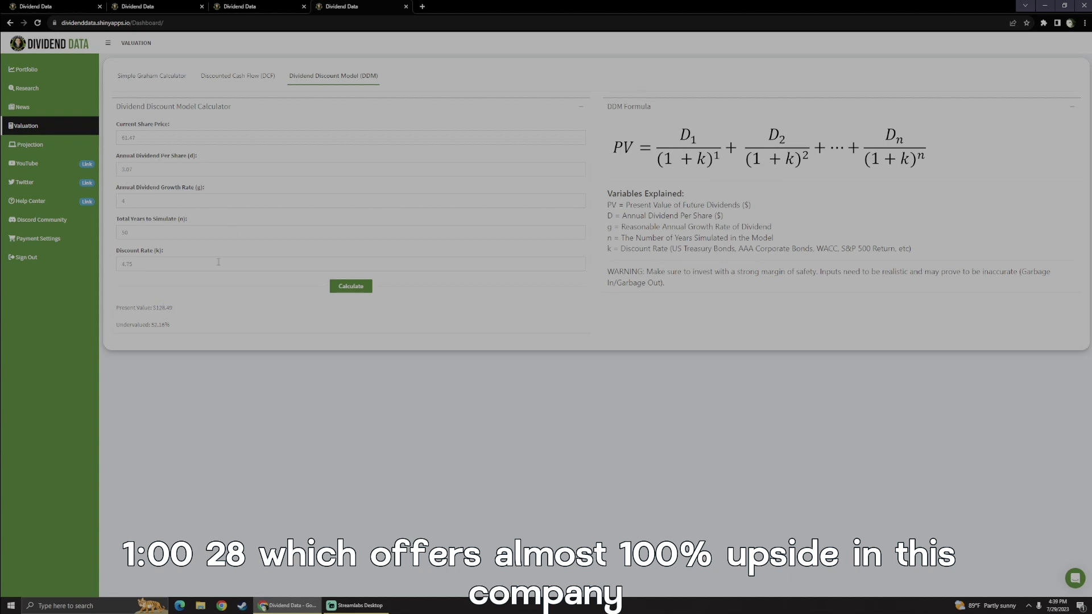
Bring up Google's calculator in a new tab by searching 'cal'.
click(426, 6)
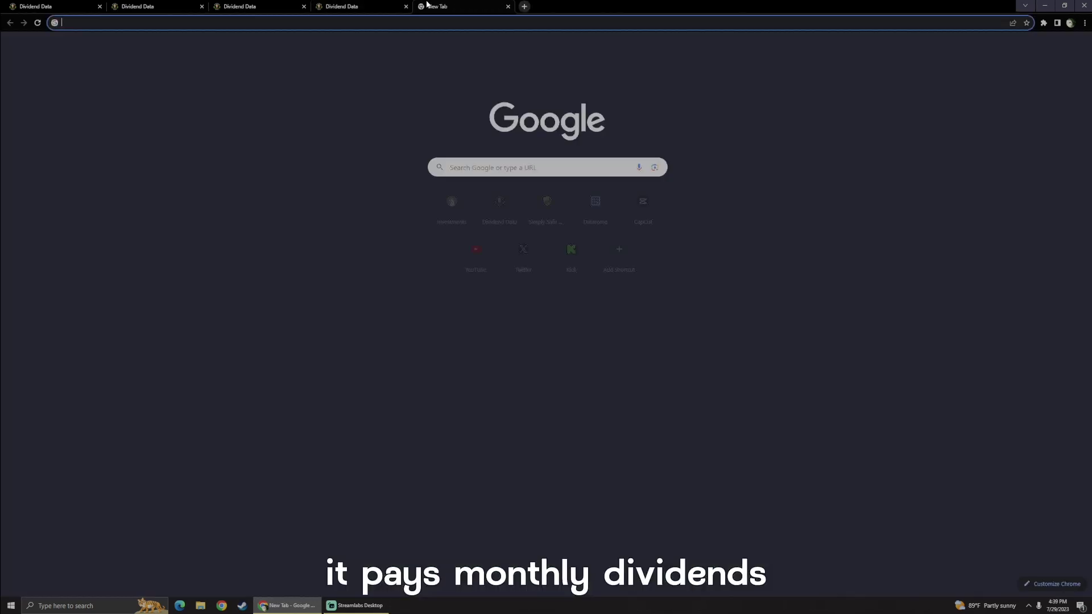
text(cal)
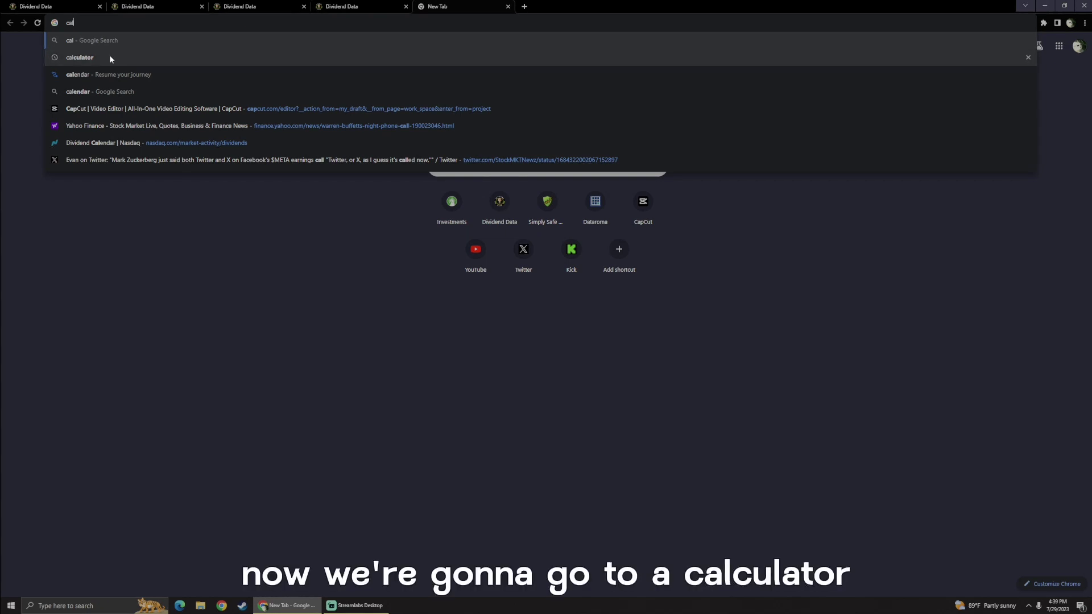
click(109, 55)
Enter the Graham value 24.33 into the calculator and start an addition.
key(ctrl+2)
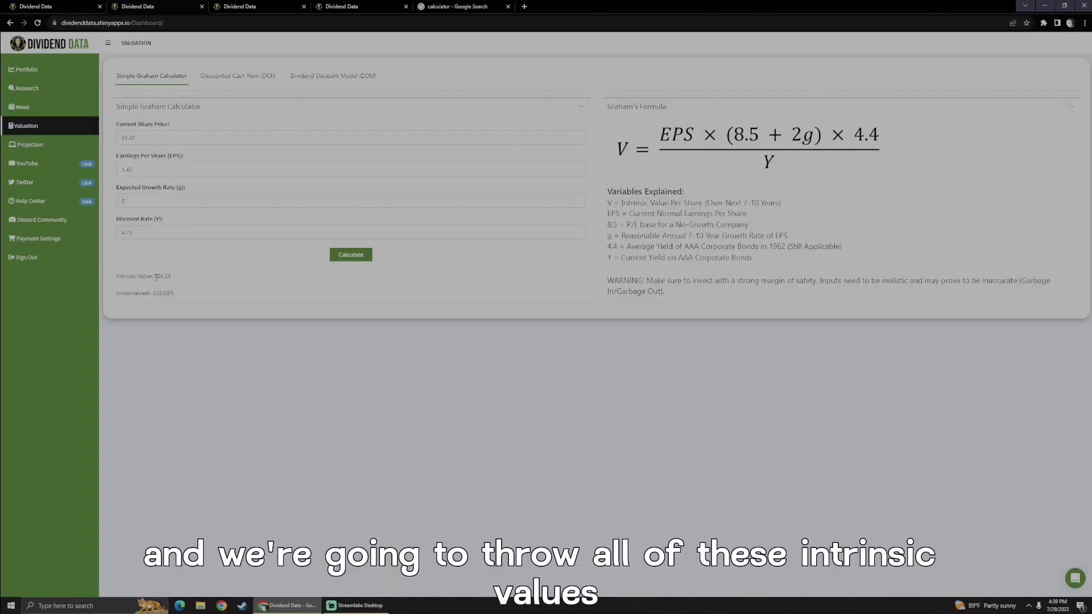
drag(156, 278, 177, 280)
key(ctrl+5)
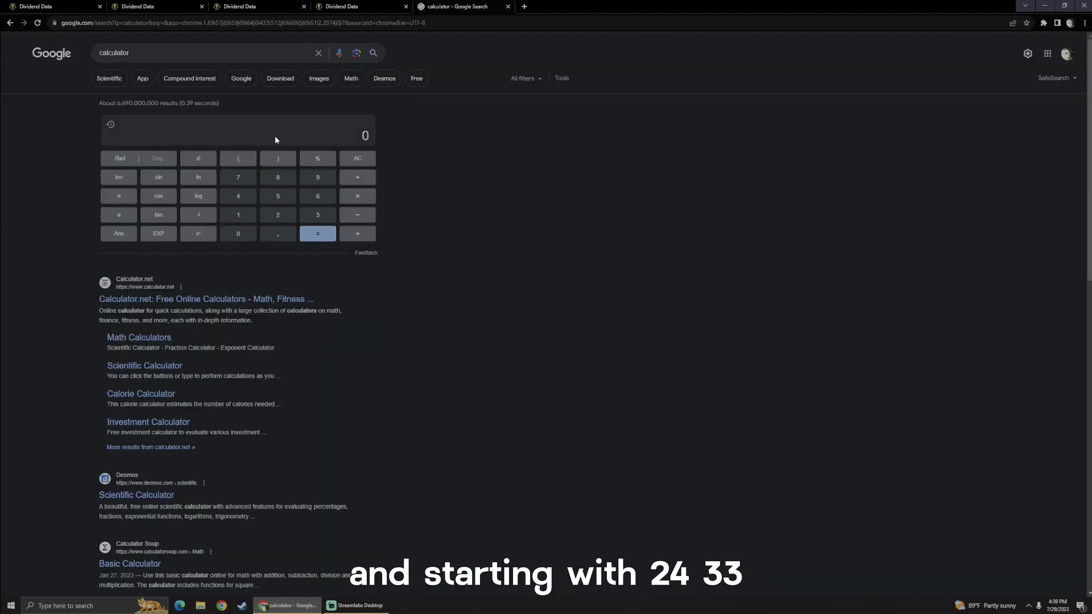
click(279, 216)
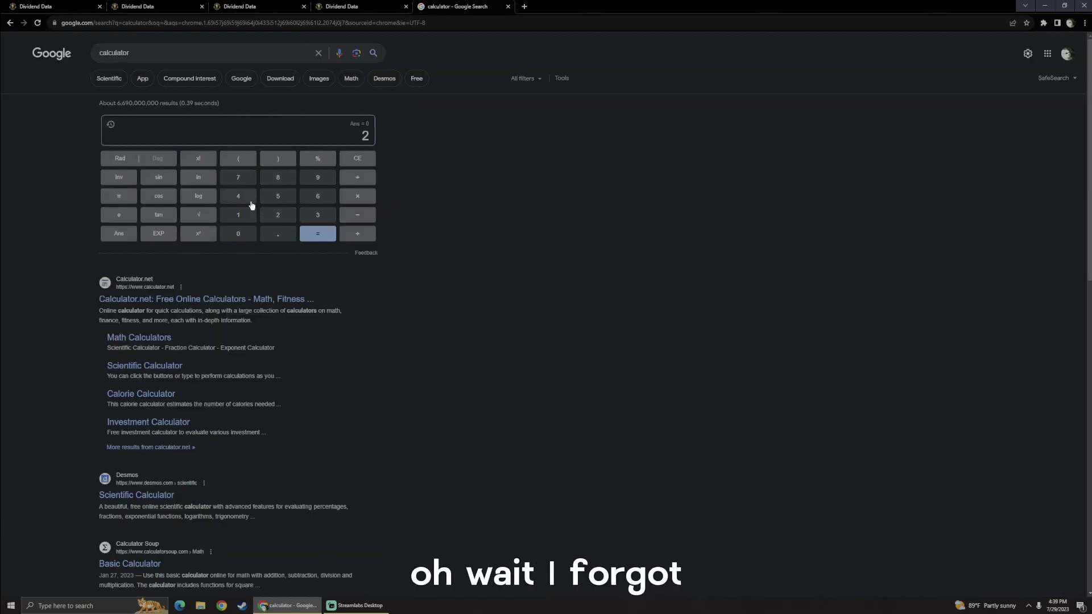
click(249, 199)
click(278, 235)
click(318, 217)
click(318, 217)
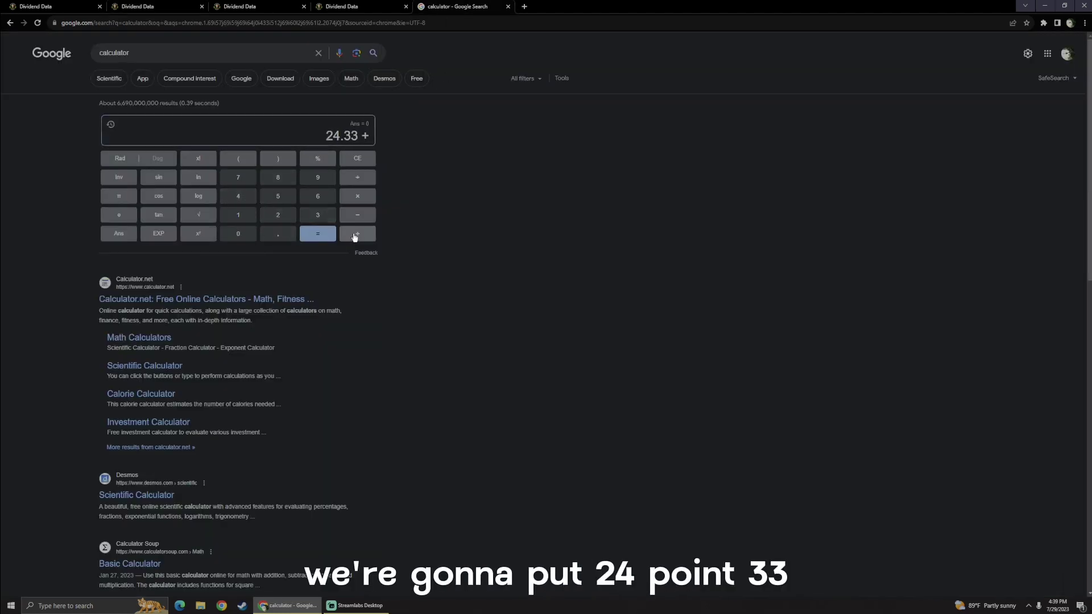
Add the DCF value 68.66 to the sum.
click(261, 9)
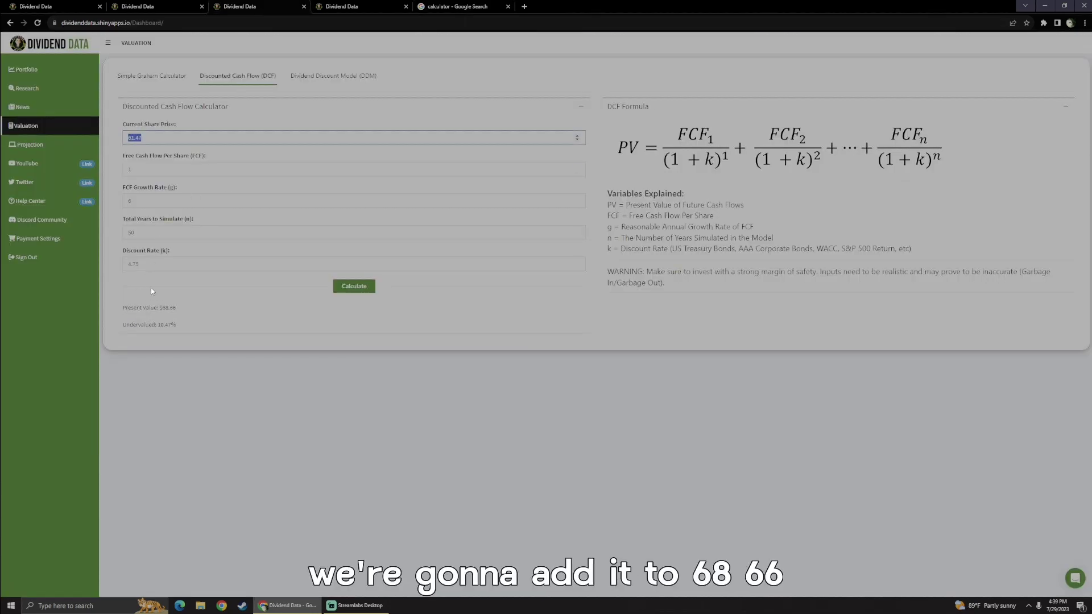
click(445, 5)
click(319, 196)
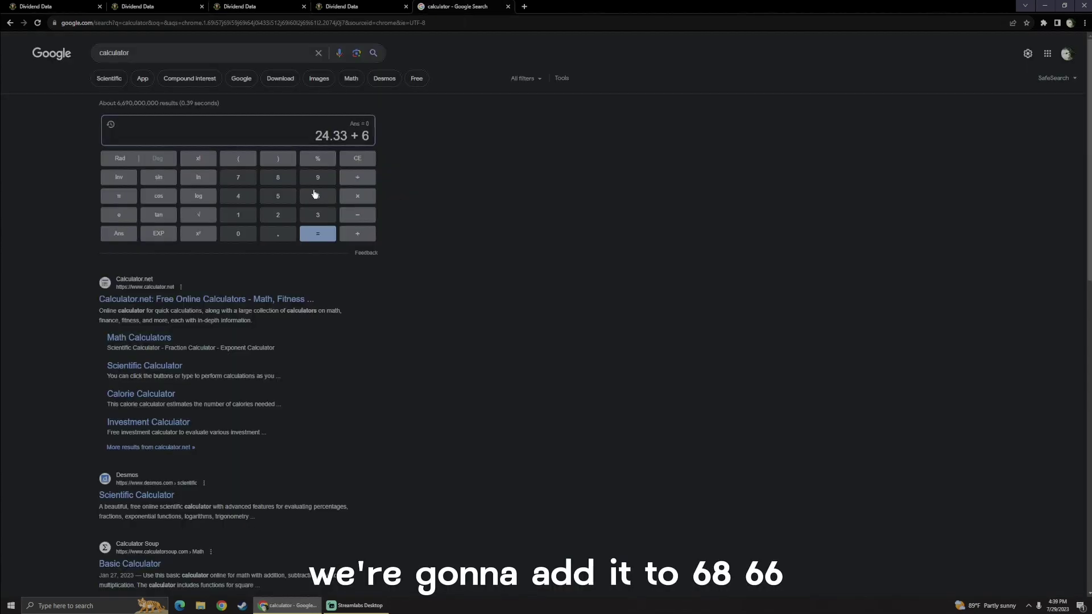
click(278, 177)
click(278, 234)
click(318, 196)
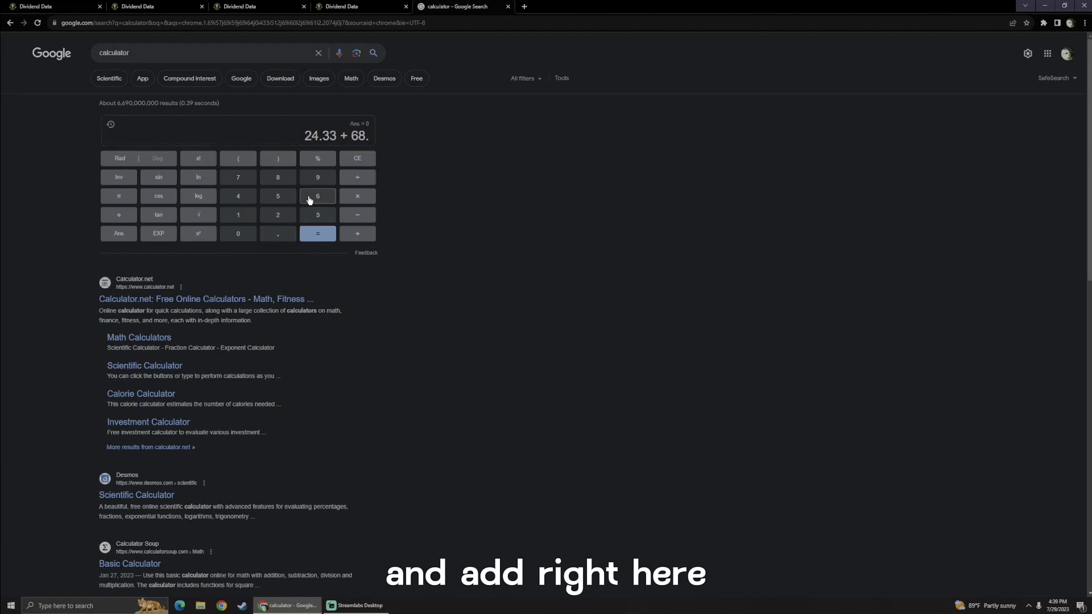
click(318, 196)
click(357, 233)
Add the DDM value 128.49 for a 221.48 total, then divide by 3 to get 73.83.
click(348, 11)
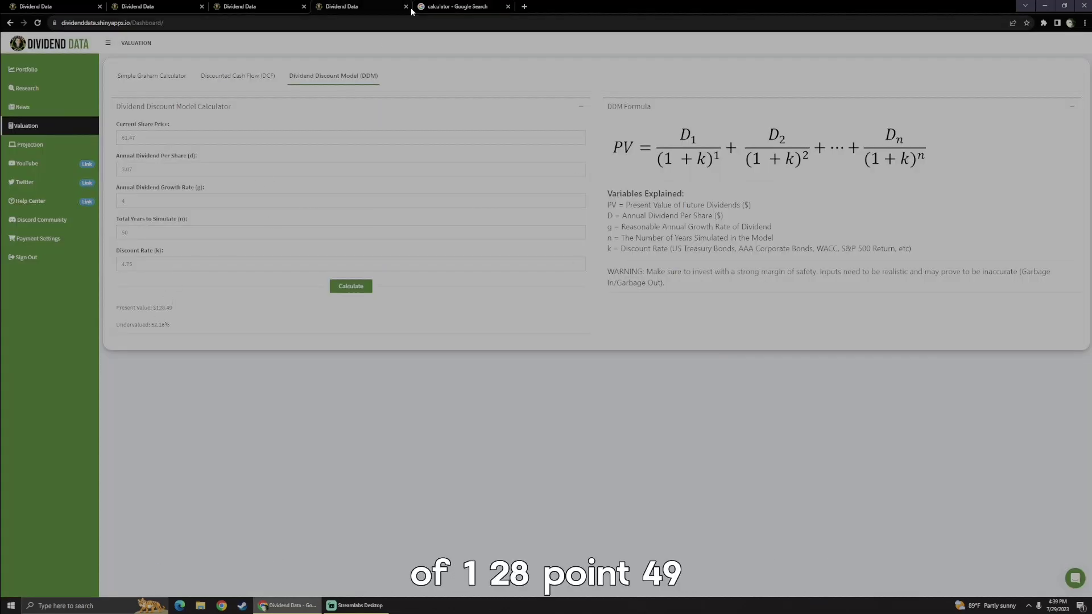
click(462, 7)
click(246, 217)
click(278, 216)
click(278, 178)
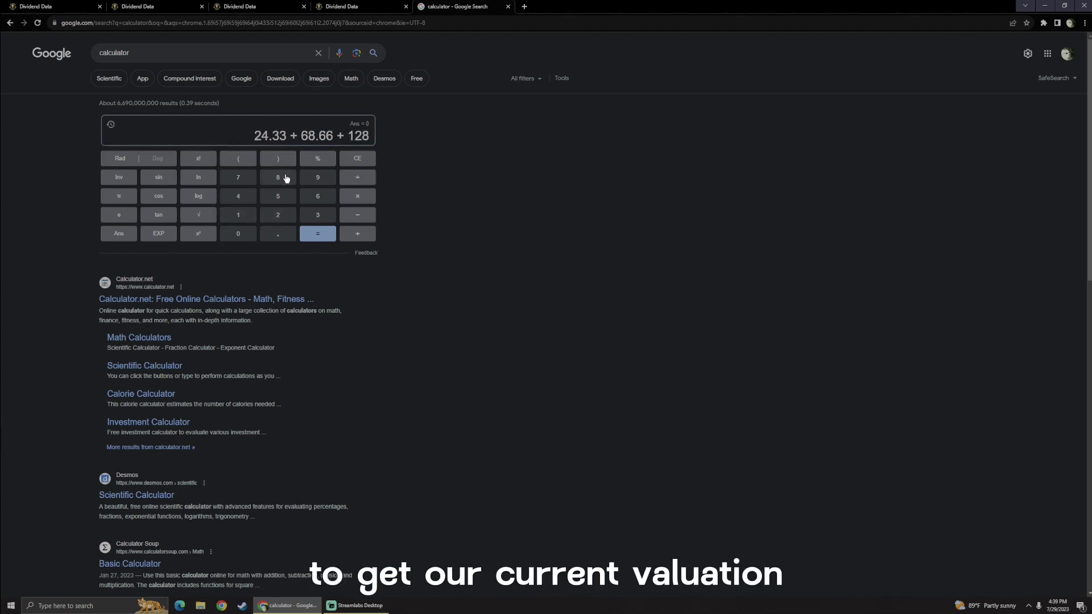
click(278, 233)
click(238, 196)
click(313, 181)
click(318, 234)
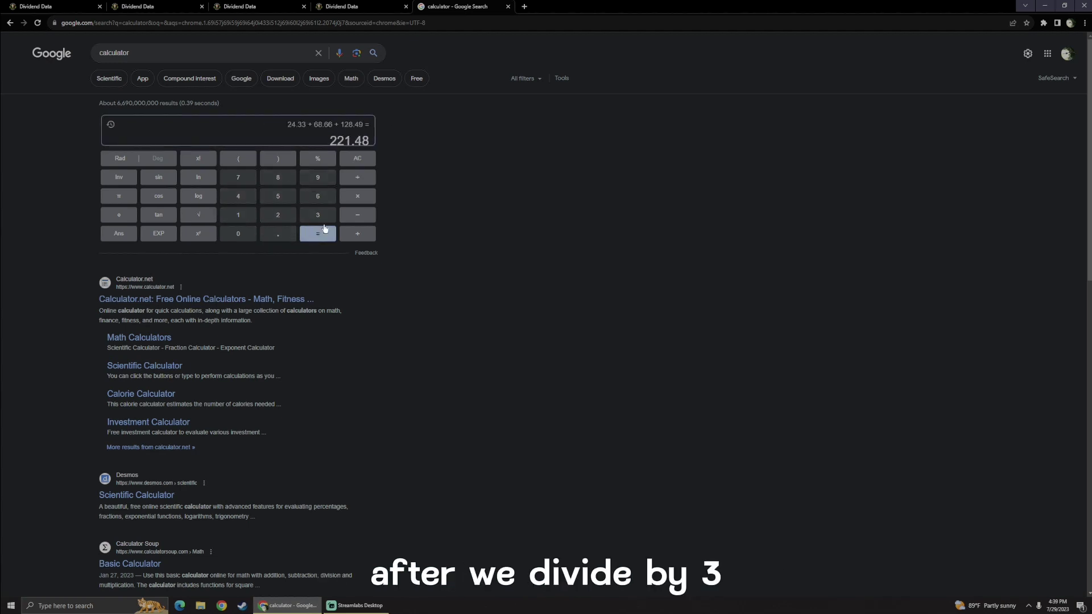
click(357, 178)
click(318, 215)
click(318, 234)
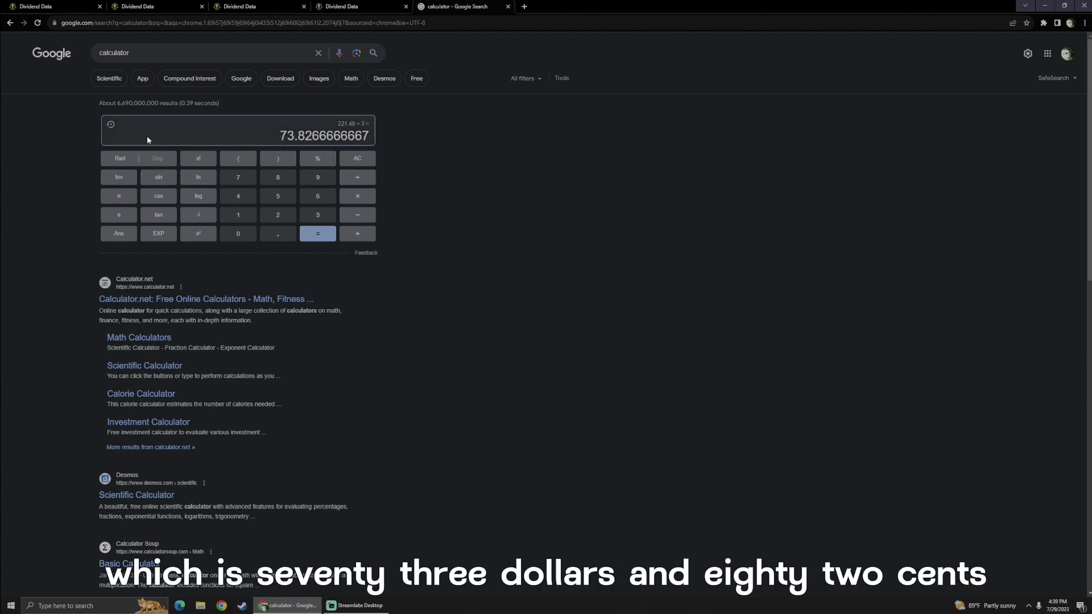
Compare Realty Income's $61.47 current price on its research summary with the $73.83 averaged value.
key(ctrl+1)
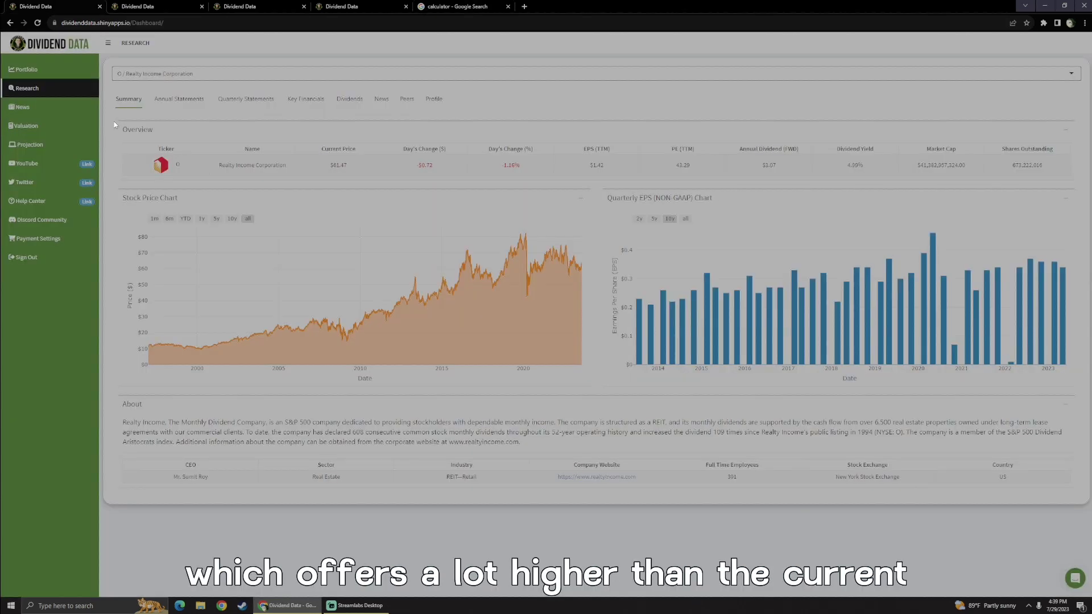
click(349, 163)
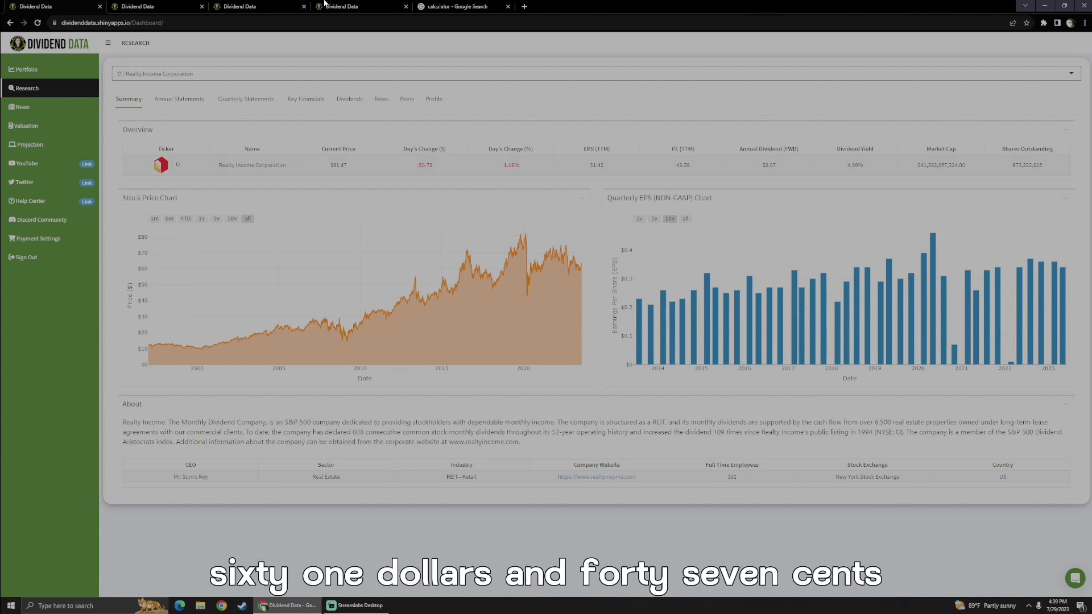
key(ctrl+5)
key(ctrl+1)
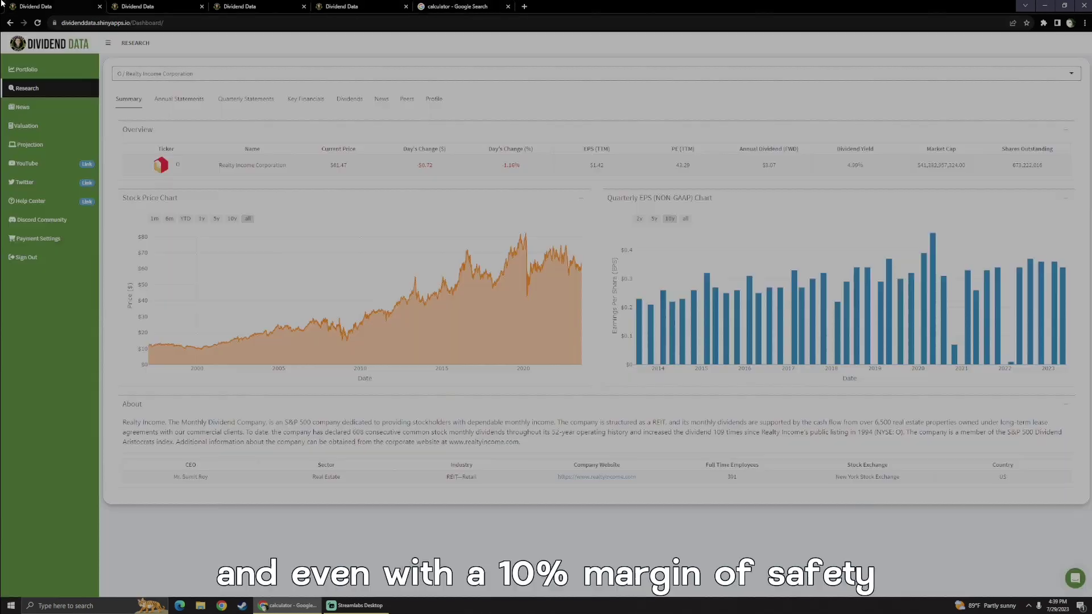
click(355, 166)
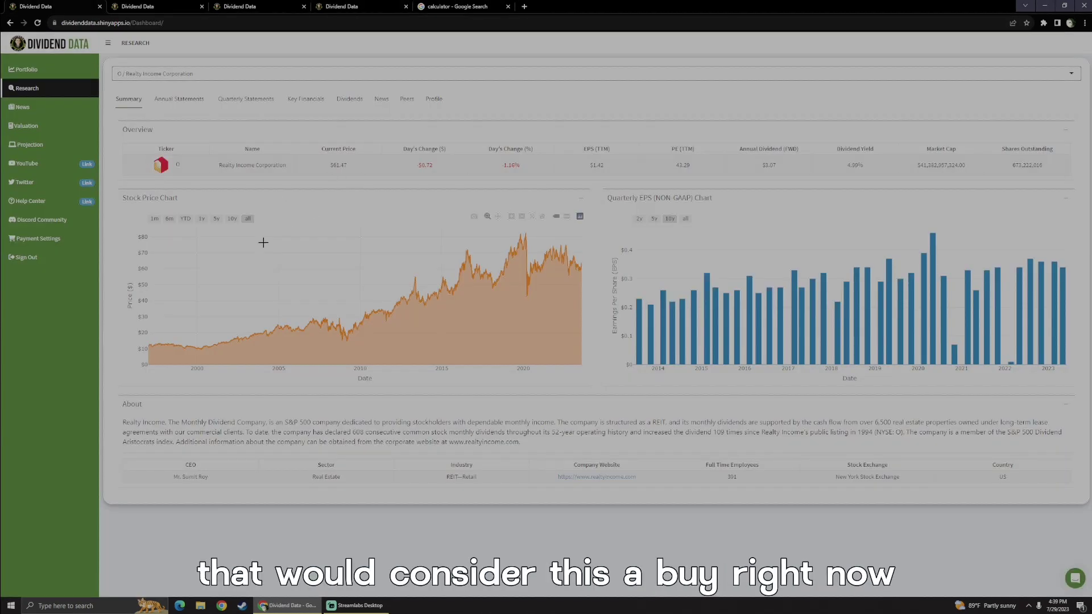
click(356, 170)
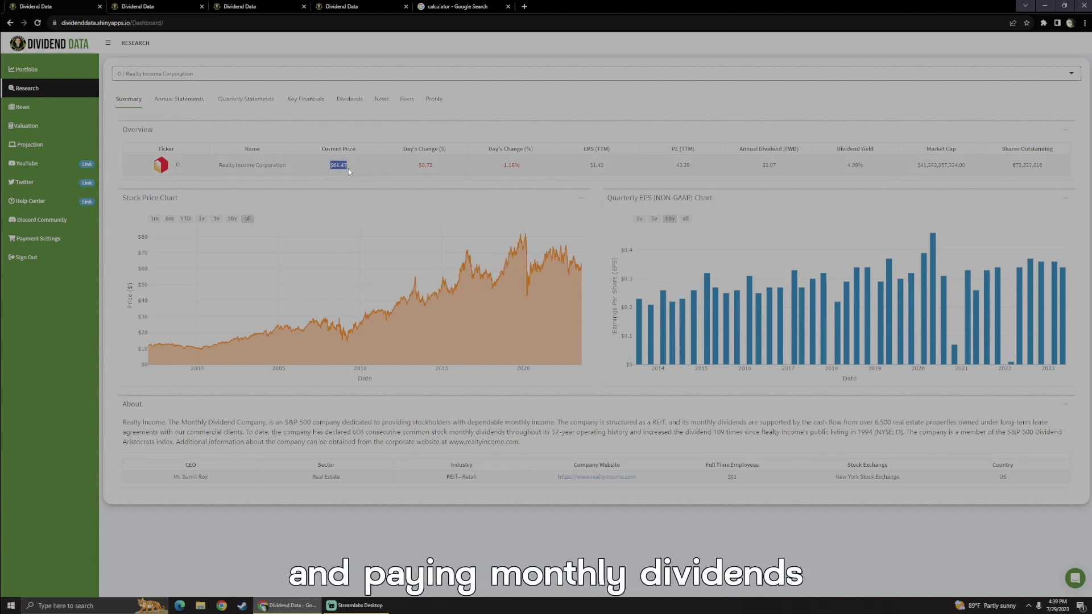
click(249, 214)
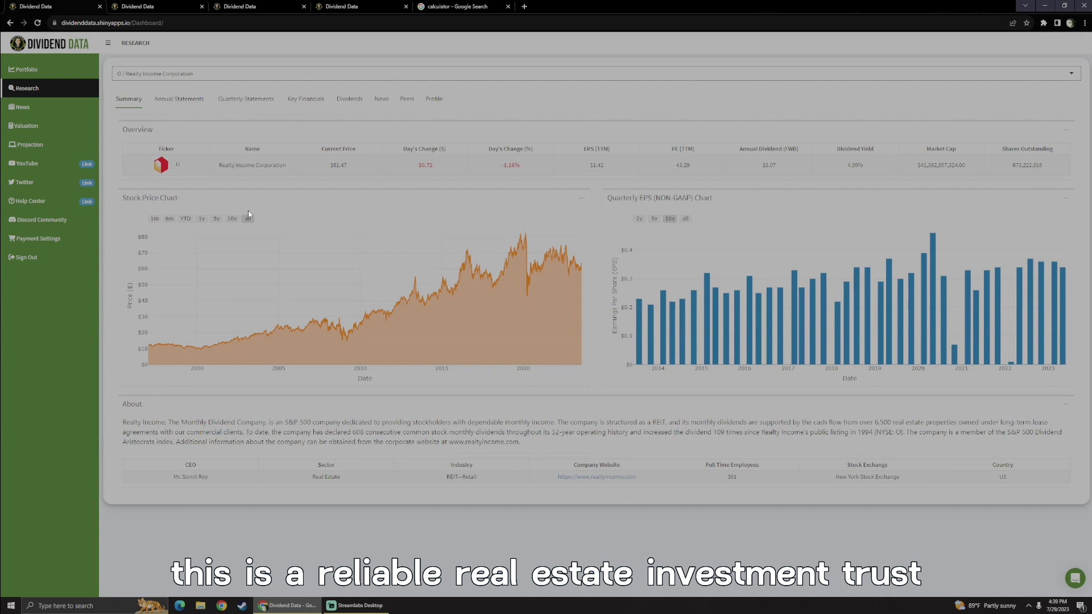